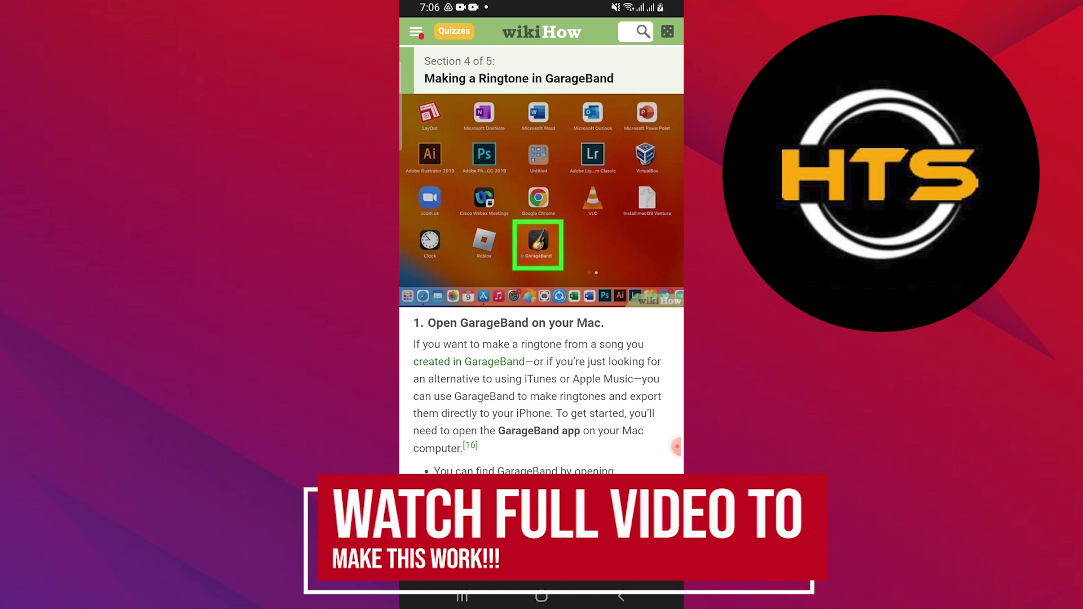
Show step 1's bullets, Open GarageBand on your Mac, on launching it and creating an iPhone song.
left_click(674, 446)
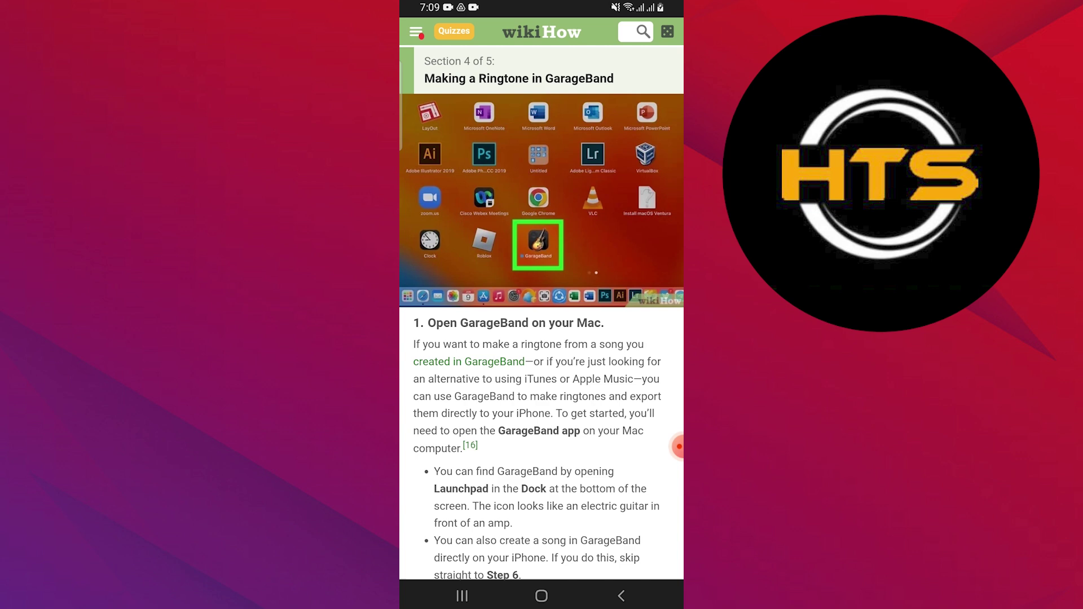
scroll(542, 381, "down", 3)
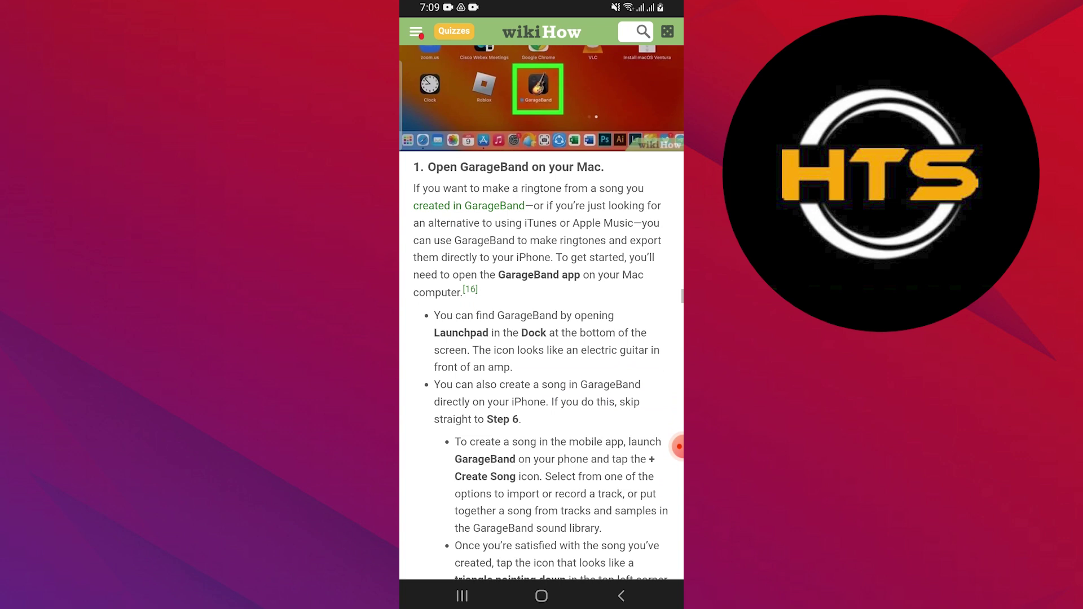
scroll(542, 339, "down", 5)
scroll(541, 340, "down", 2)
scroll(542, 338, "down", 5)
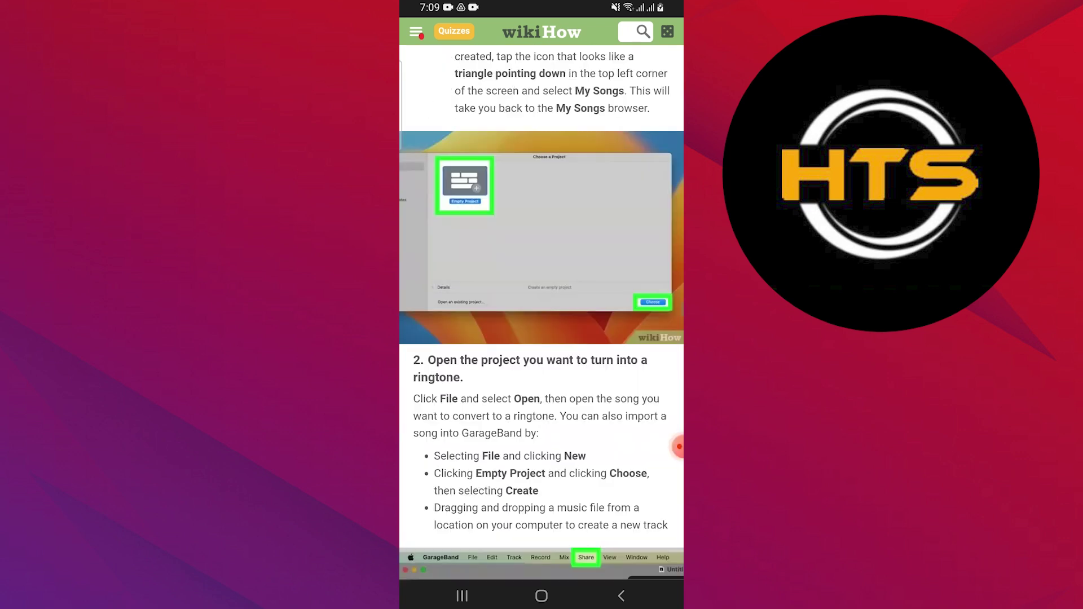
scroll(542, 339, "down", 3)
scroll(542, 339, "down", 2)
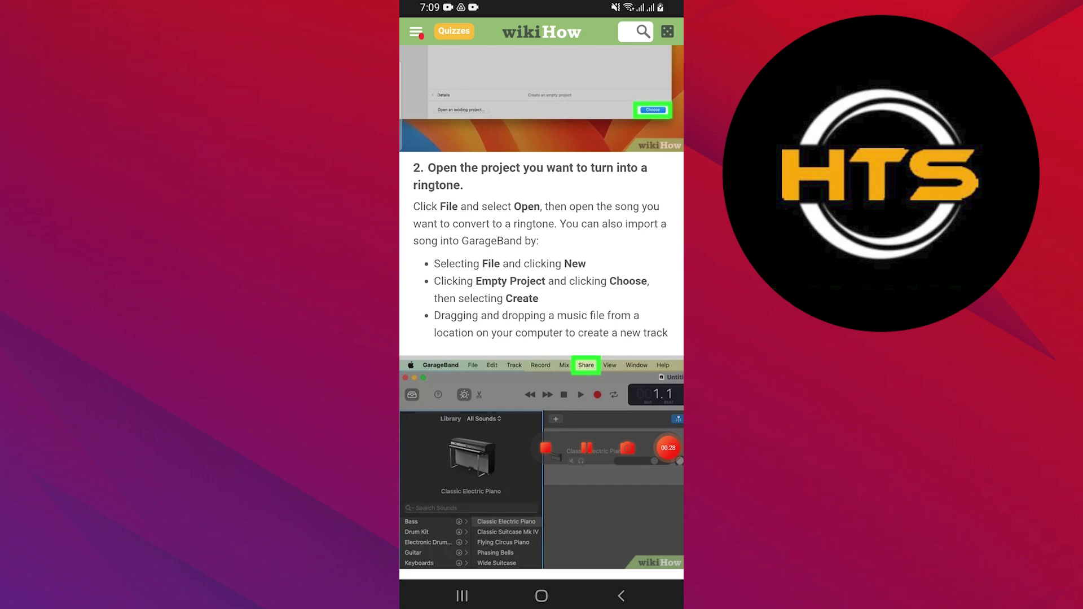
scroll(543, 306, "up", 1)
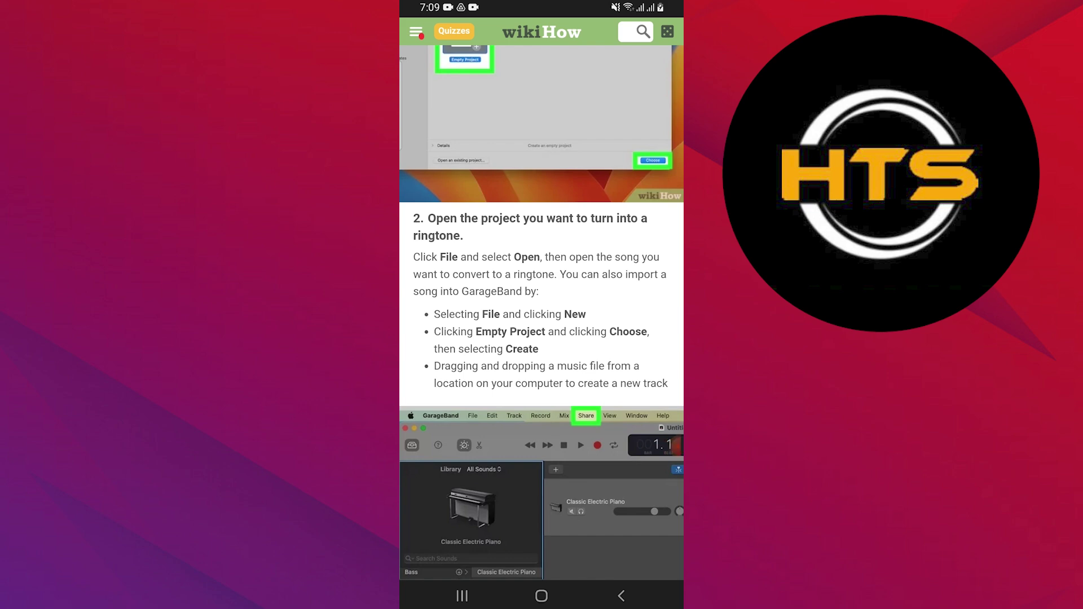
scroll(542, 339, "down", 8)
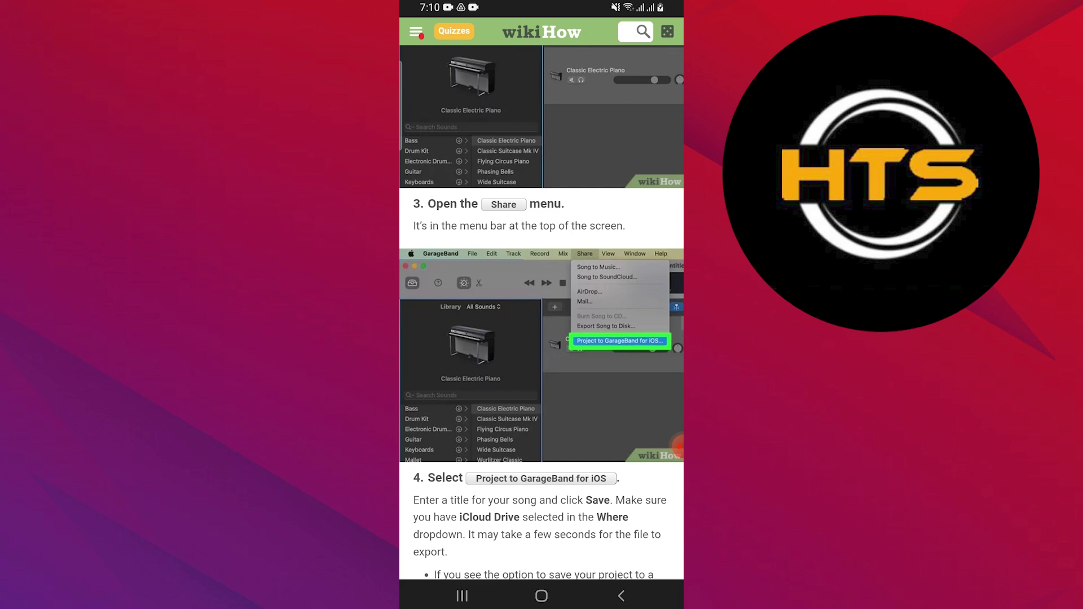
scroll(542, 339, "down", 4)
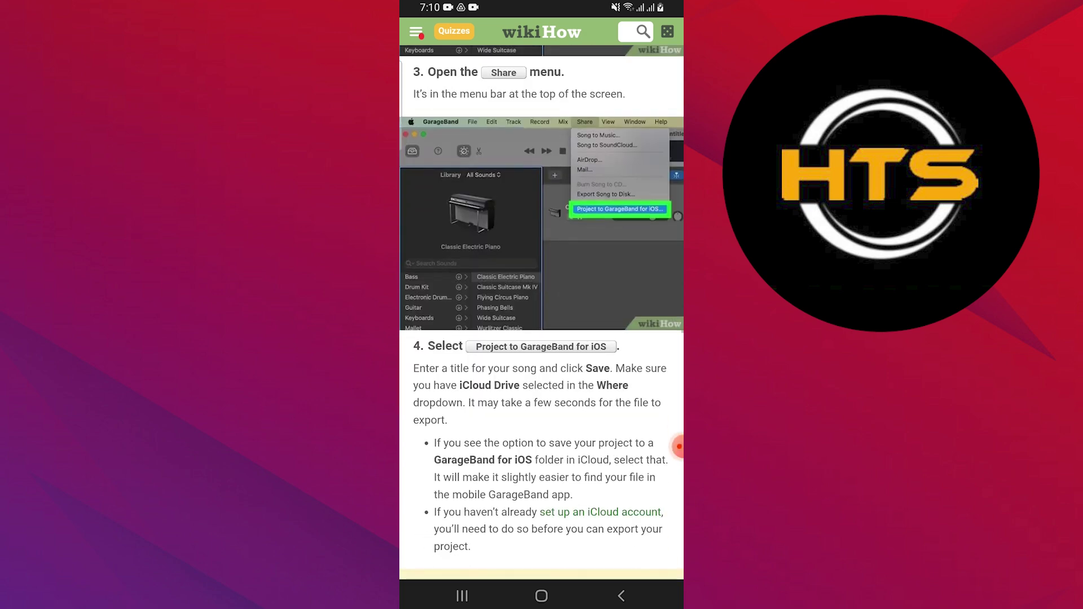
scroll(543, 339, "down", 2)
scroll(542, 338, "down", 2)
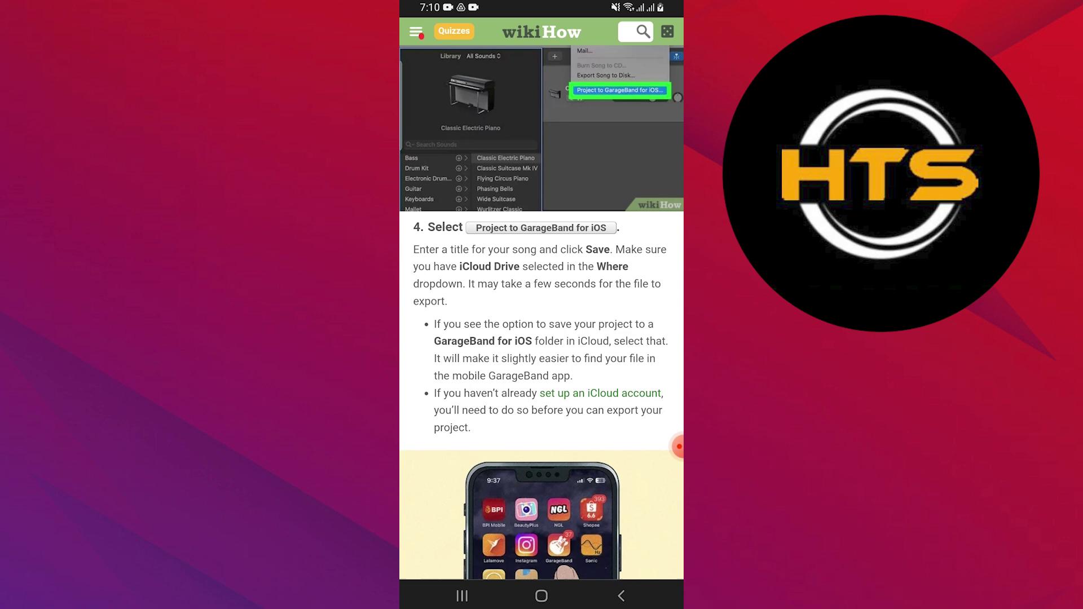
scroll(541, 339, "down", 1)
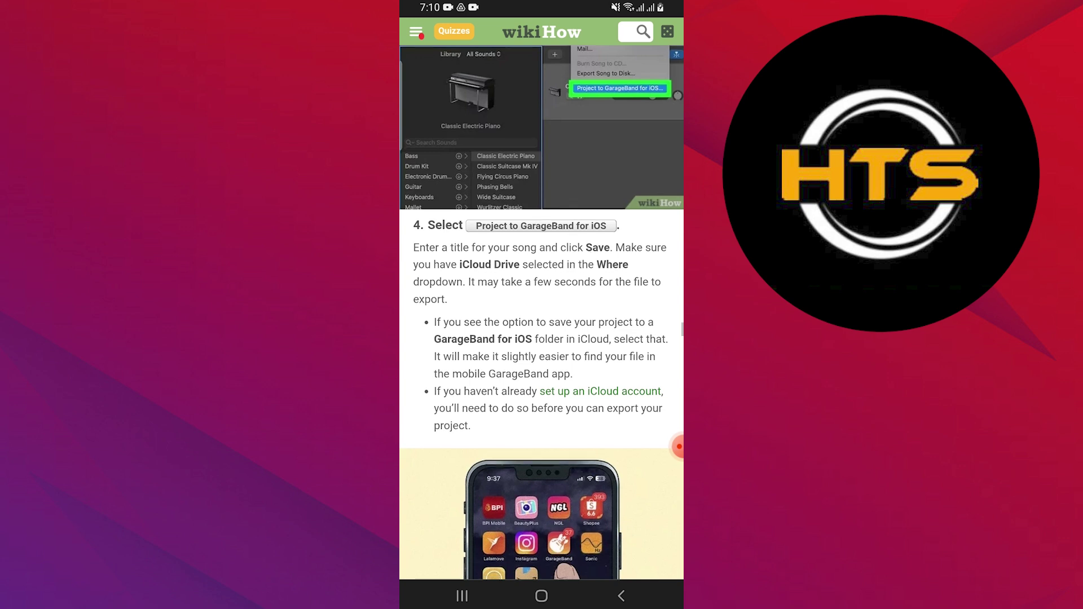
scroll(541, 339, "down", 10)
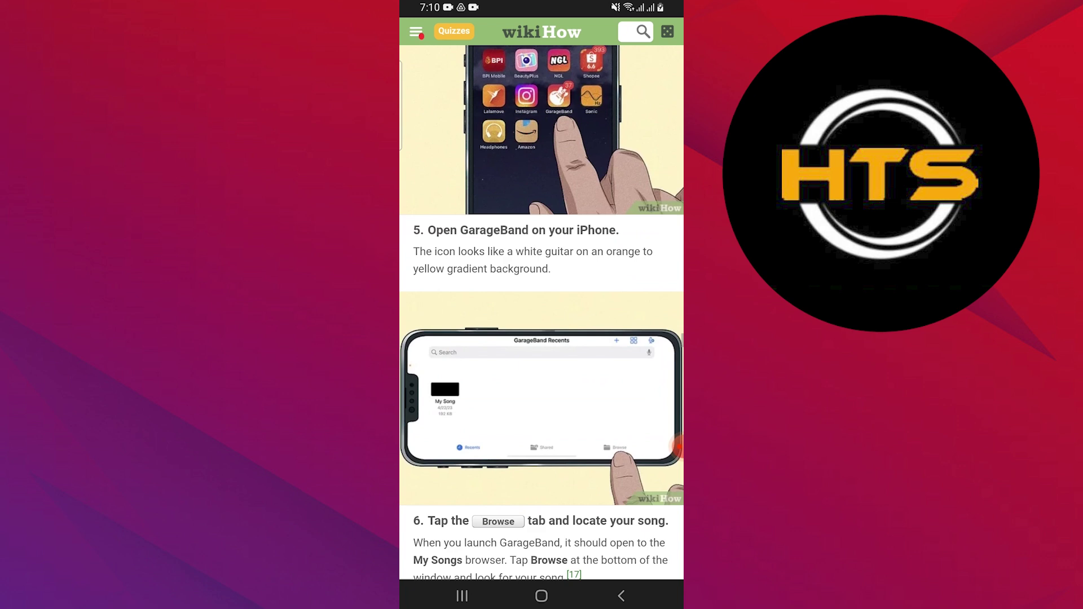
scroll(542, 339, "up", 3)
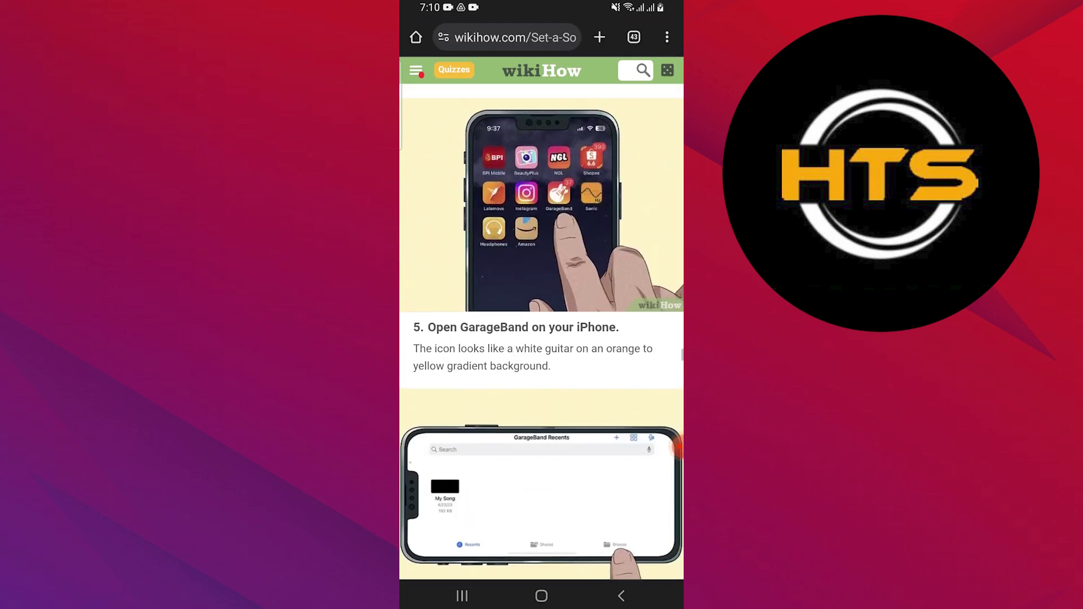
scroll(542, 339, "up", 1)
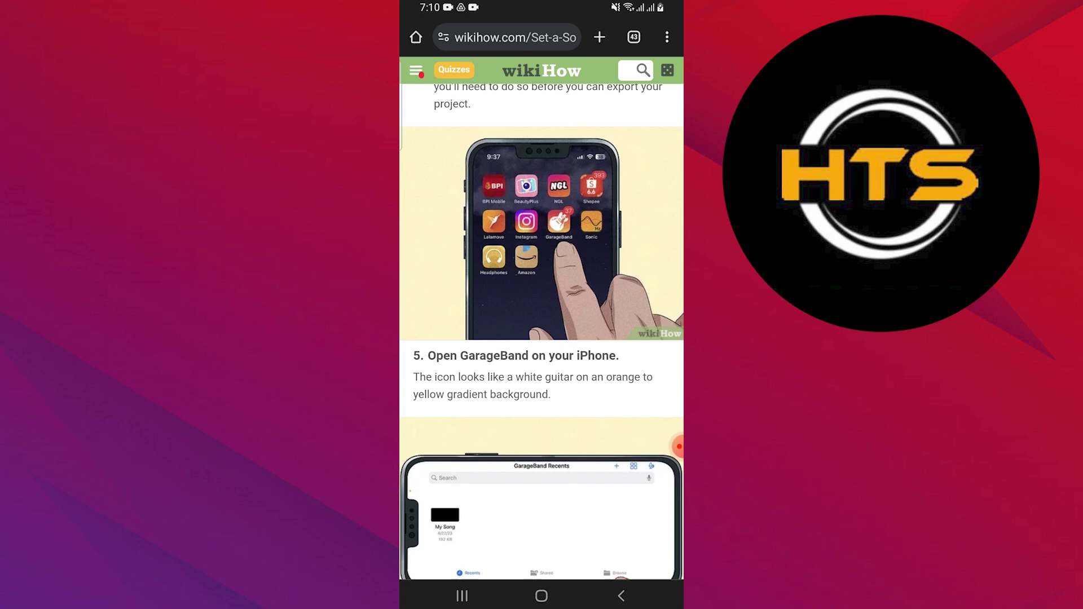
scroll(542, 338, "down", 5)
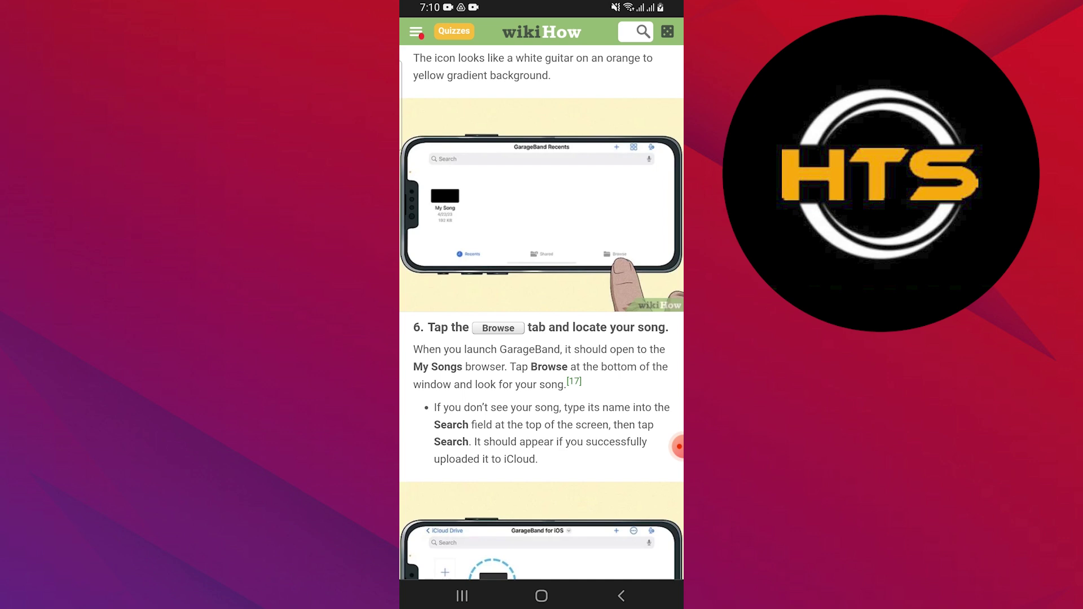
scroll(542, 339, "down", 1)
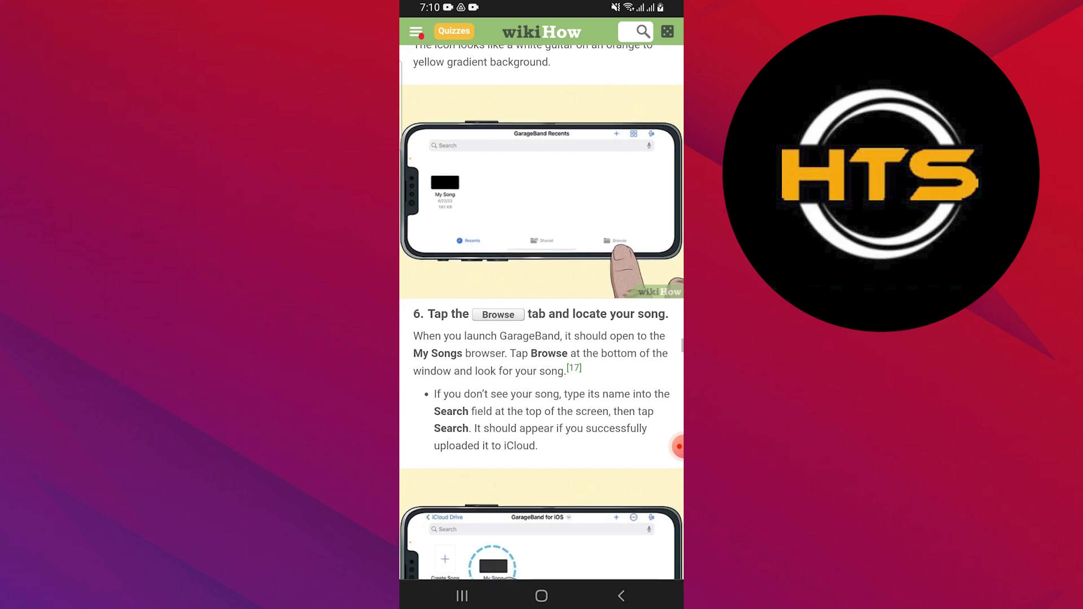
scroll(542, 339, "down", 4)
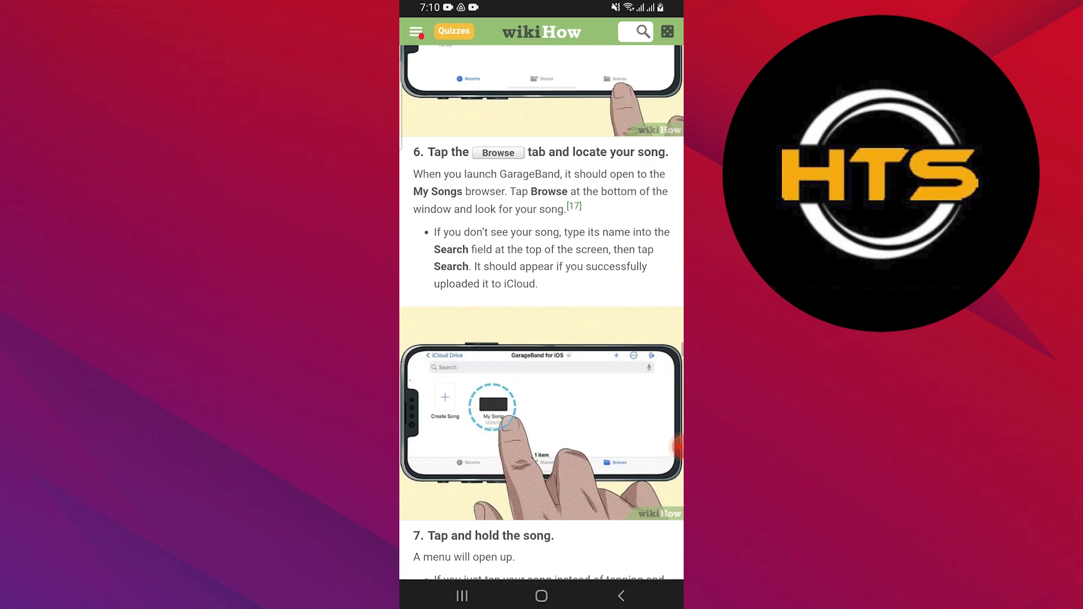
scroll(542, 339, "down", 2)
scroll(542, 338, "down", 2)
scroll(542, 339, "down", 2)
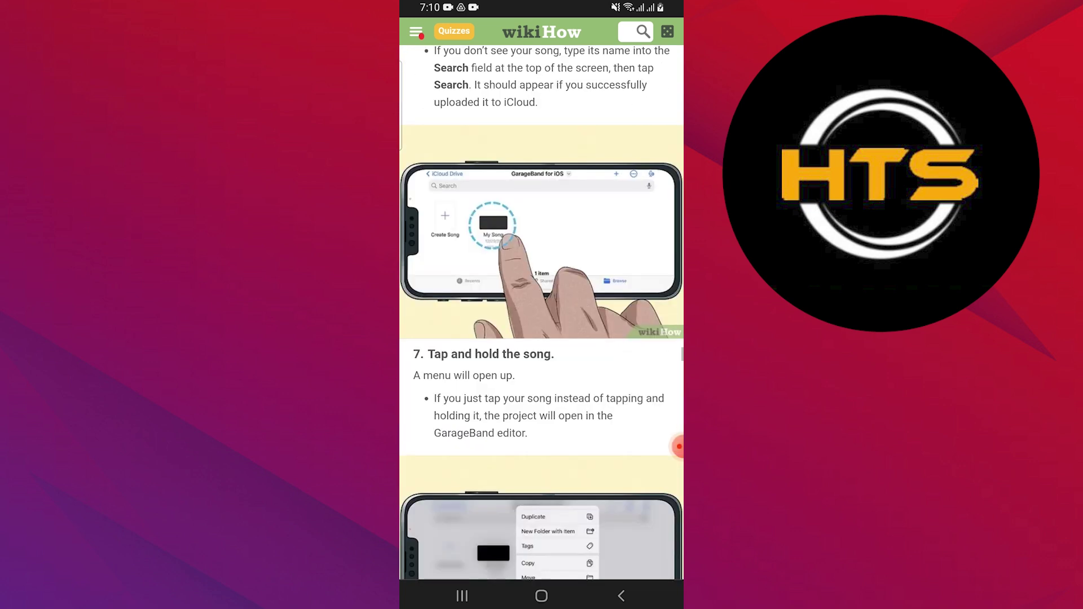
scroll(542, 339, "down", 1)
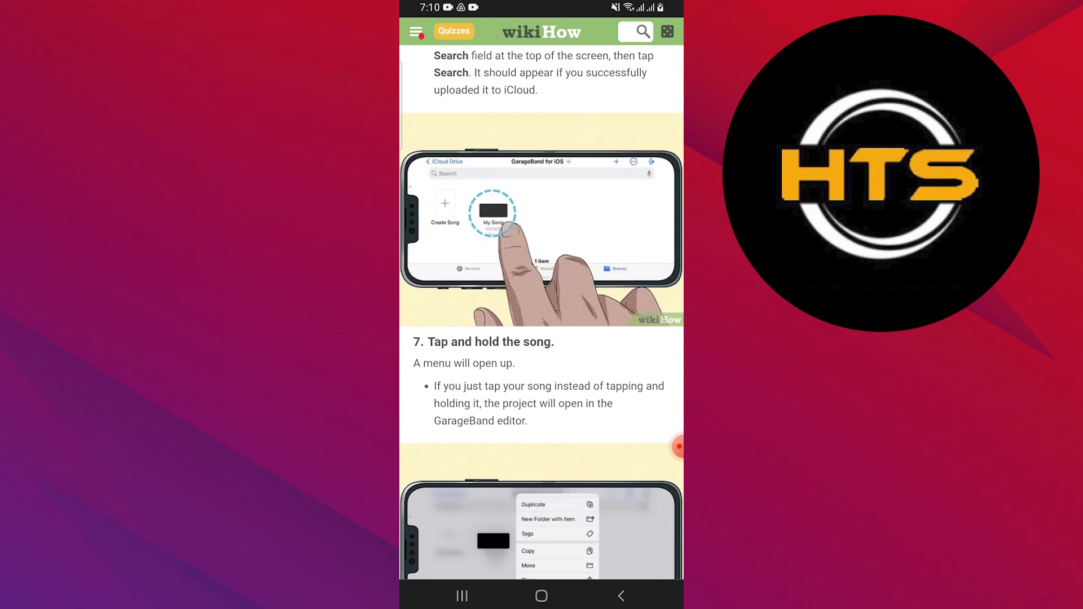
scroll(541, 338, "down", 1)
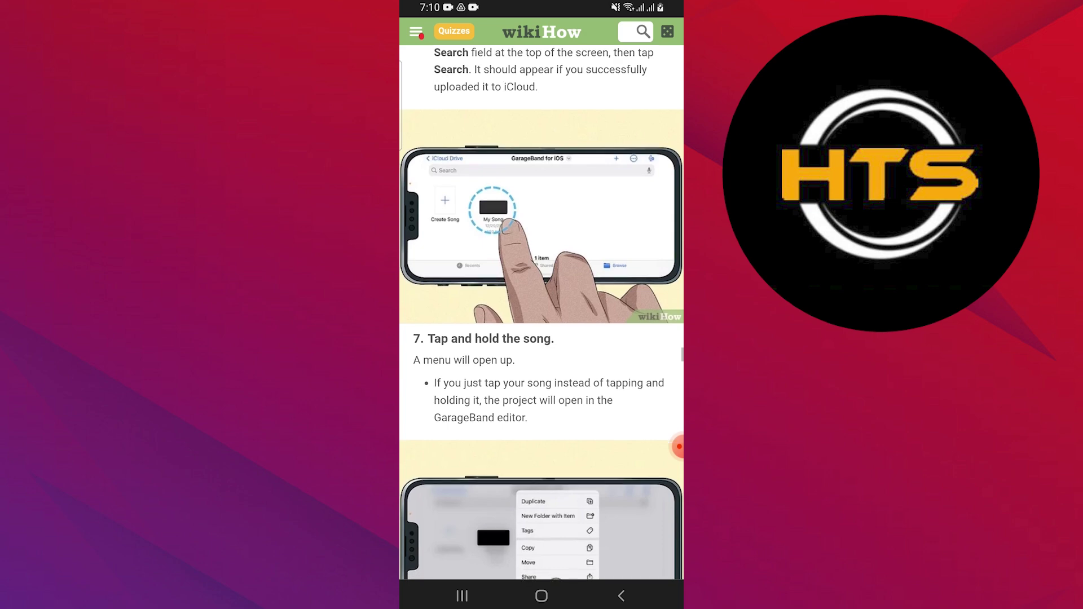
scroll(542, 338, "down", 1)
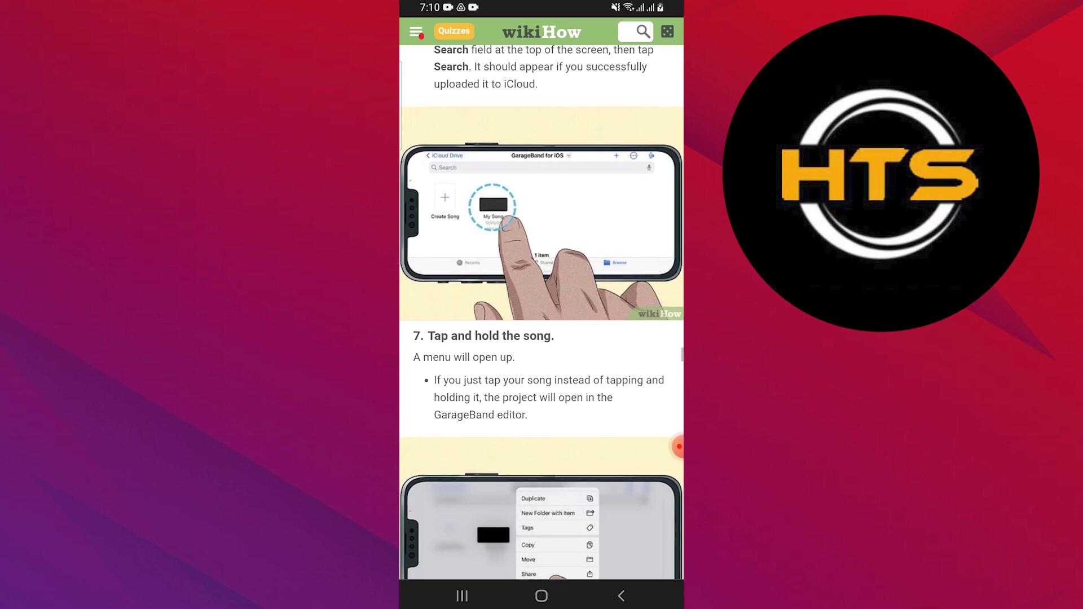
scroll(542, 339, "down", 3)
scroll(542, 338, "down", 2)
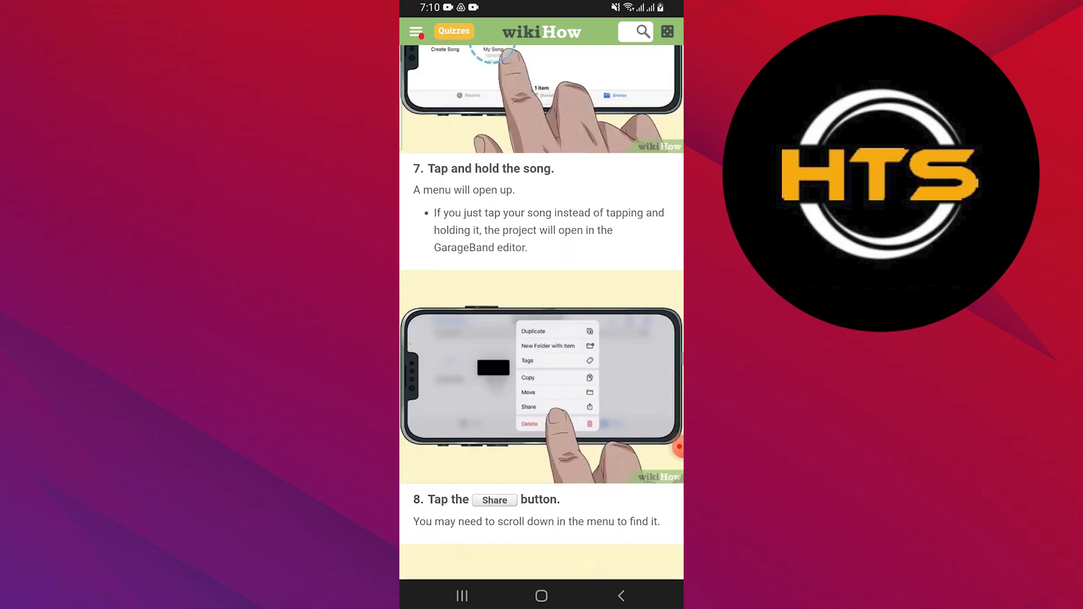
scroll(542, 339, "down", 3)
scroll(542, 338, "down", 2)
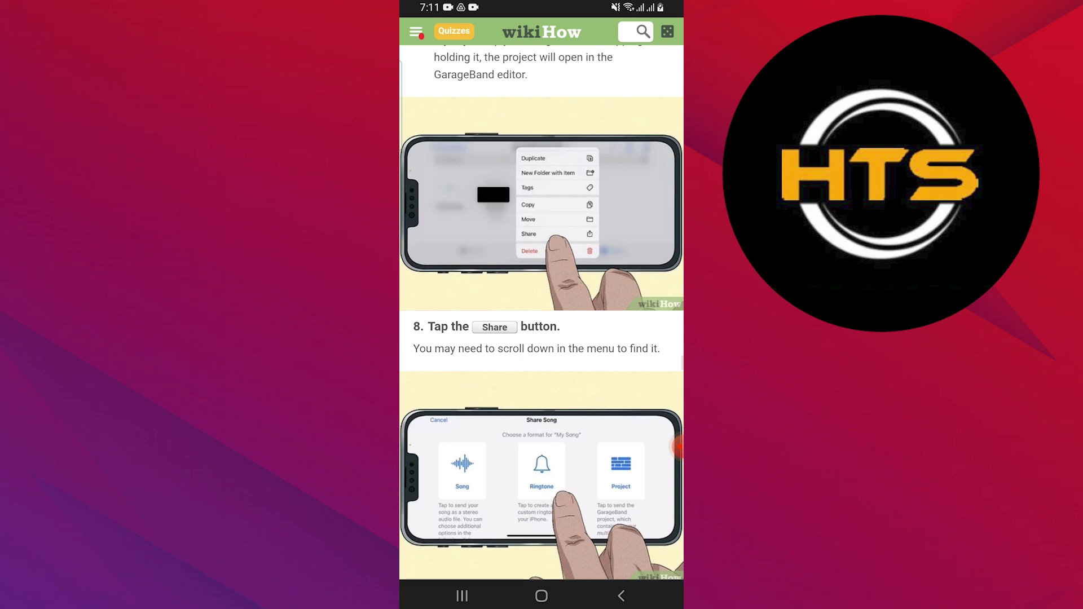
scroll(541, 338, "down", 2)
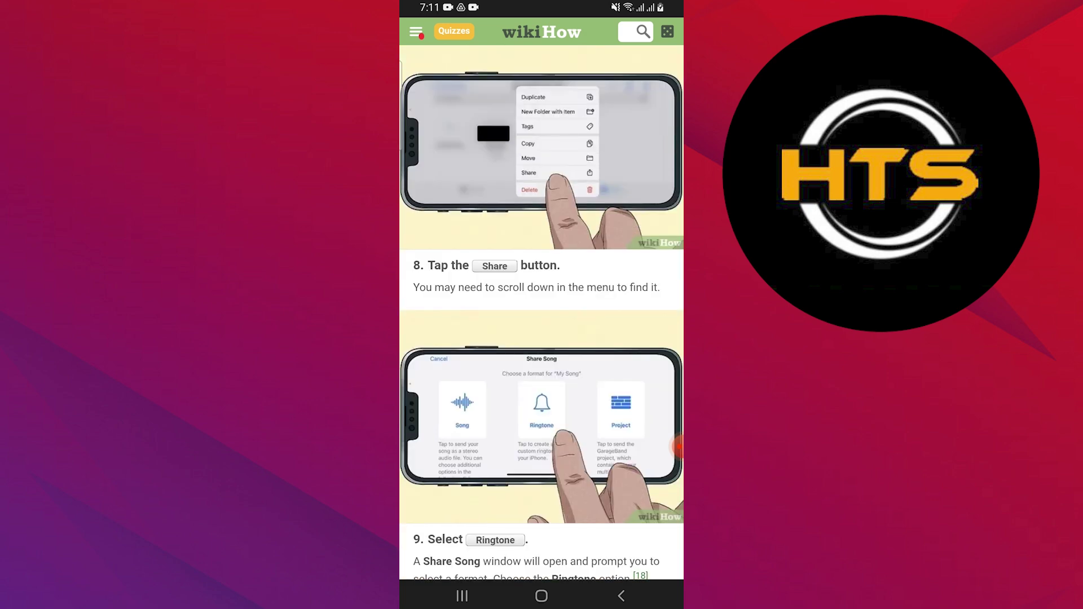
scroll(542, 339, "down", 8)
scroll(541, 338, "down", 1)
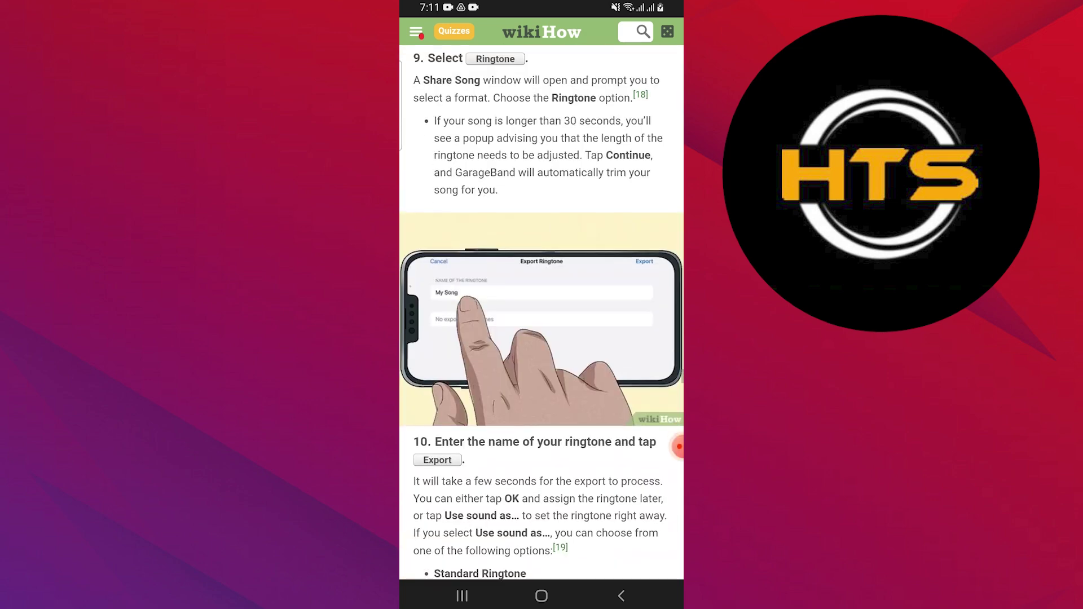
scroll(541, 339, "up", 1)
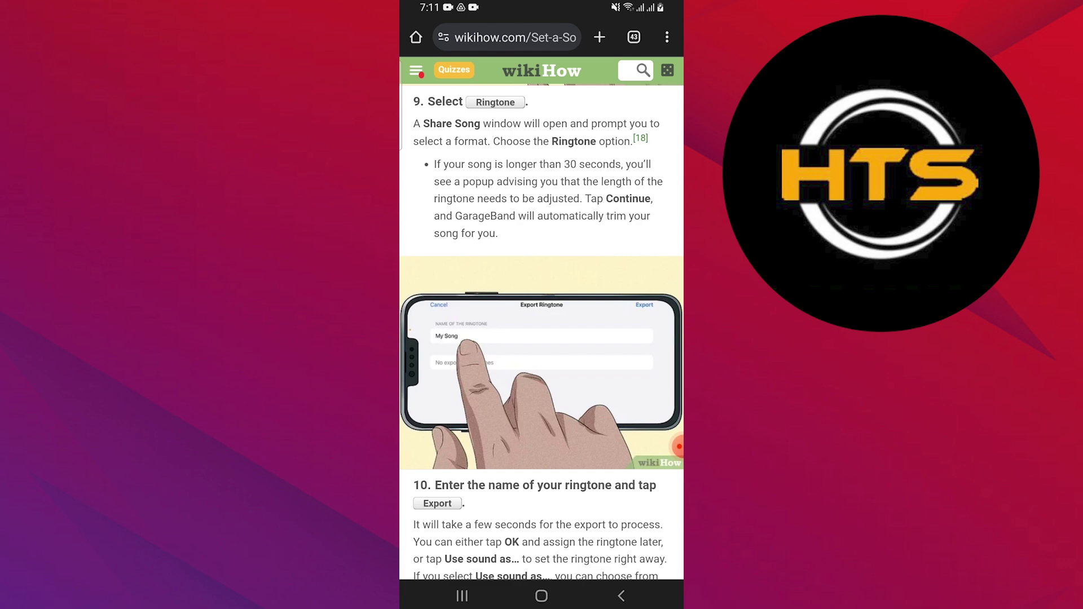
scroll(542, 339, "down", 8)
scroll(541, 339, "down", 3)
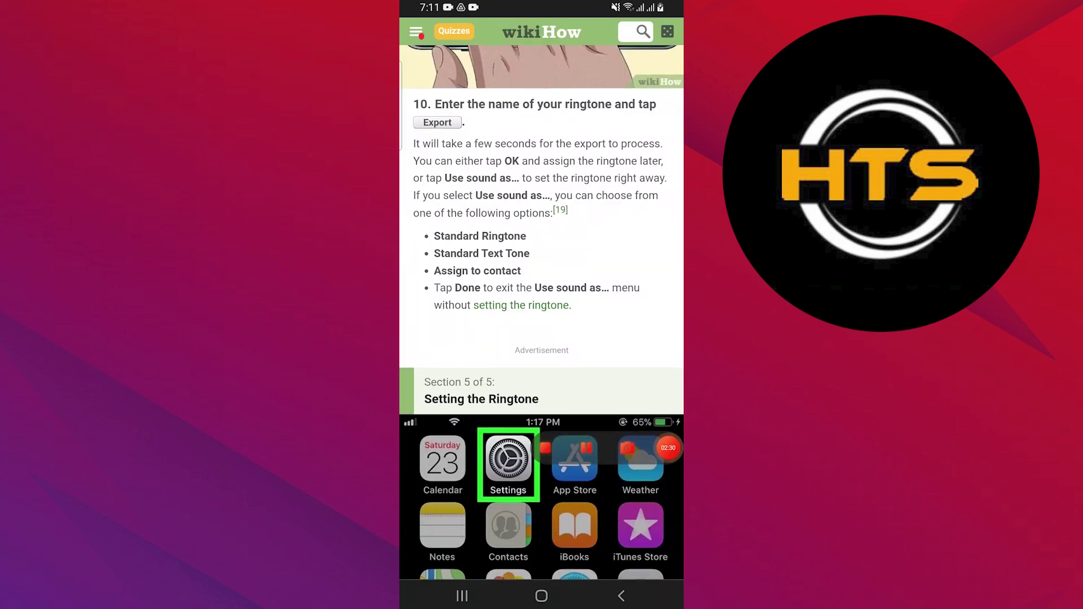
scroll(542, 339, "up", 5)
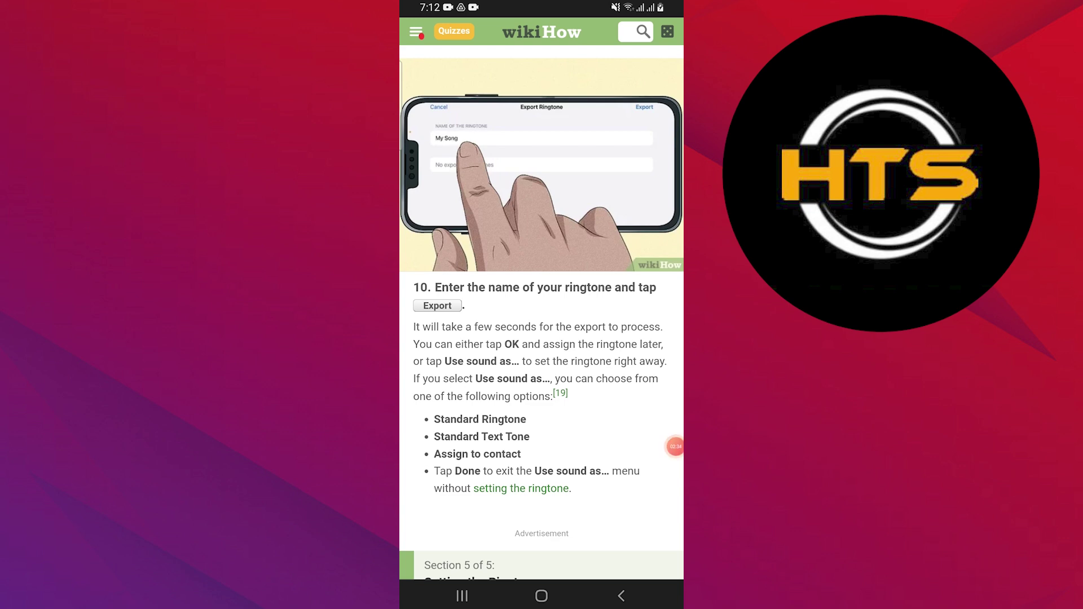
scroll(542, 339, "up", 2)
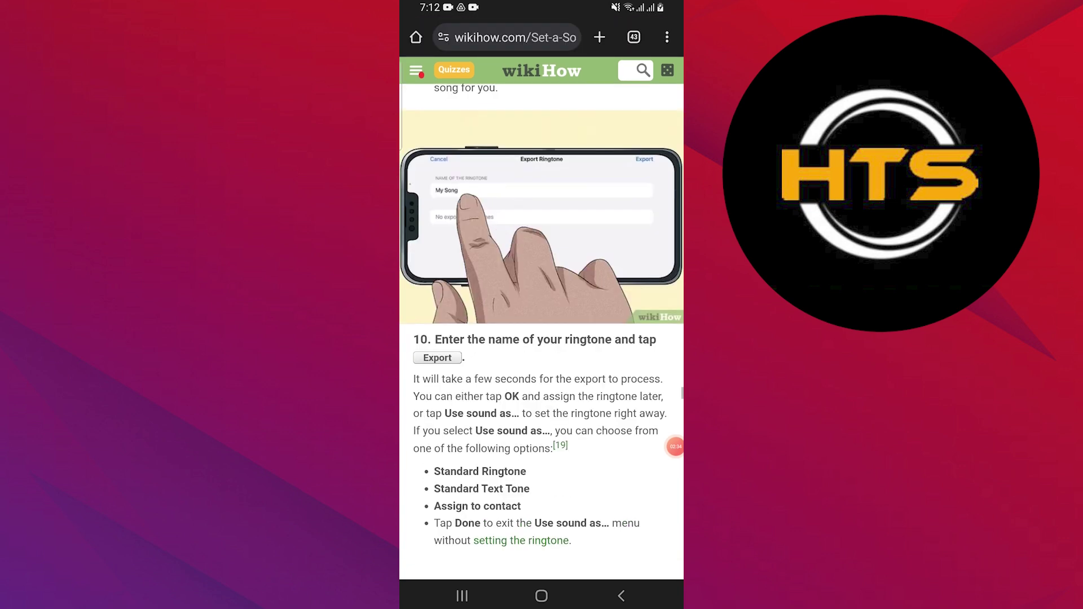